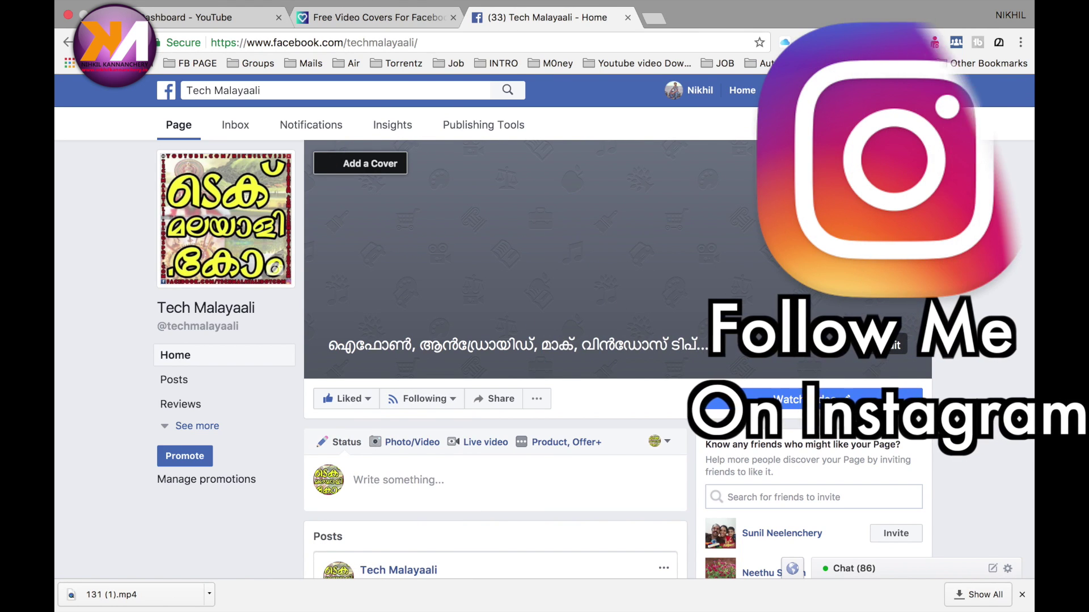
Step: Try choosing a cover from the page's existing videos, then dismiss the notice that none qualify
left_click(357, 165)
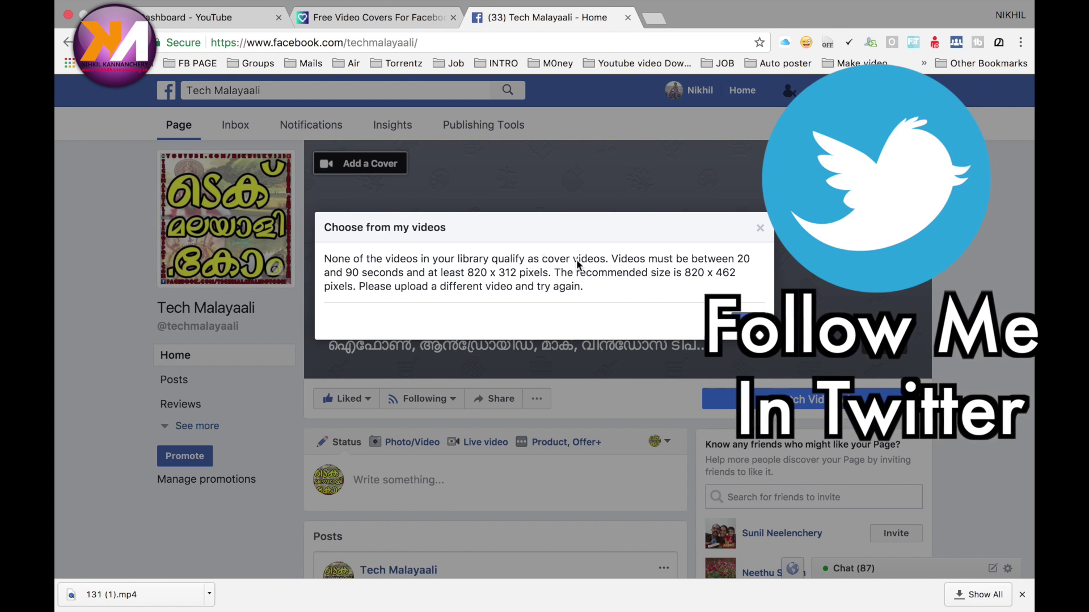
left_click(740, 321)
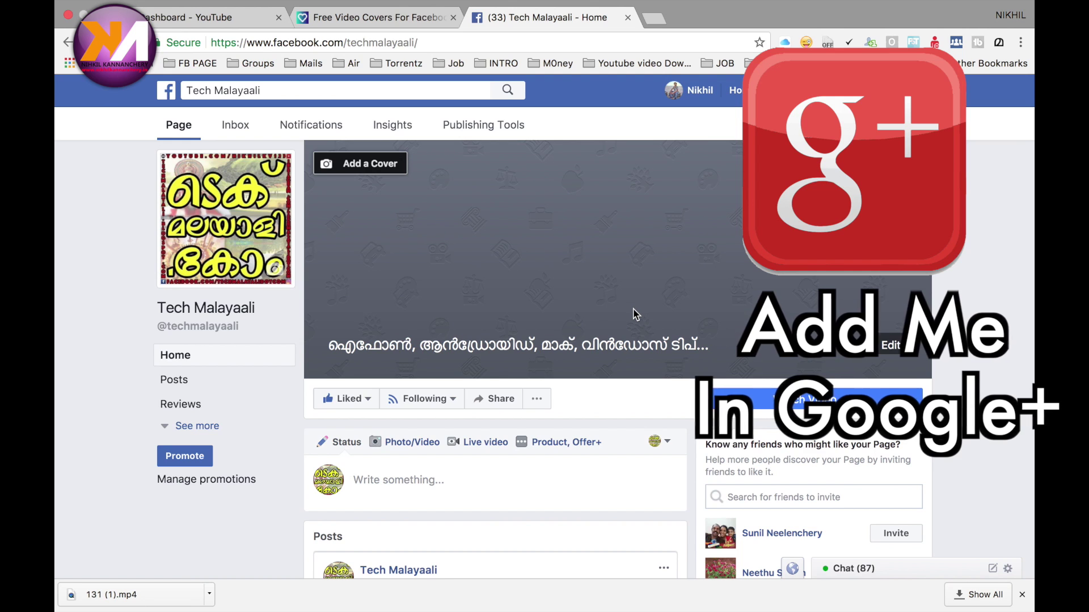
Step: On slide.ly, scroll the 'Choose a video cover' grid down to the sunlit lake boat clip
left_click(341, 17)
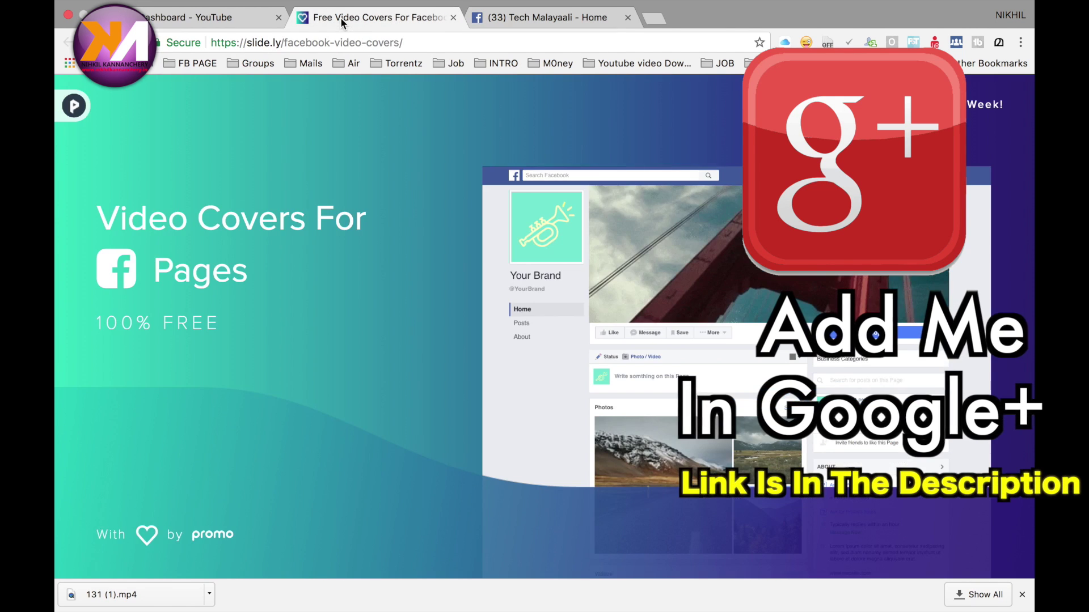
scroll(267, 202, "down", 3)
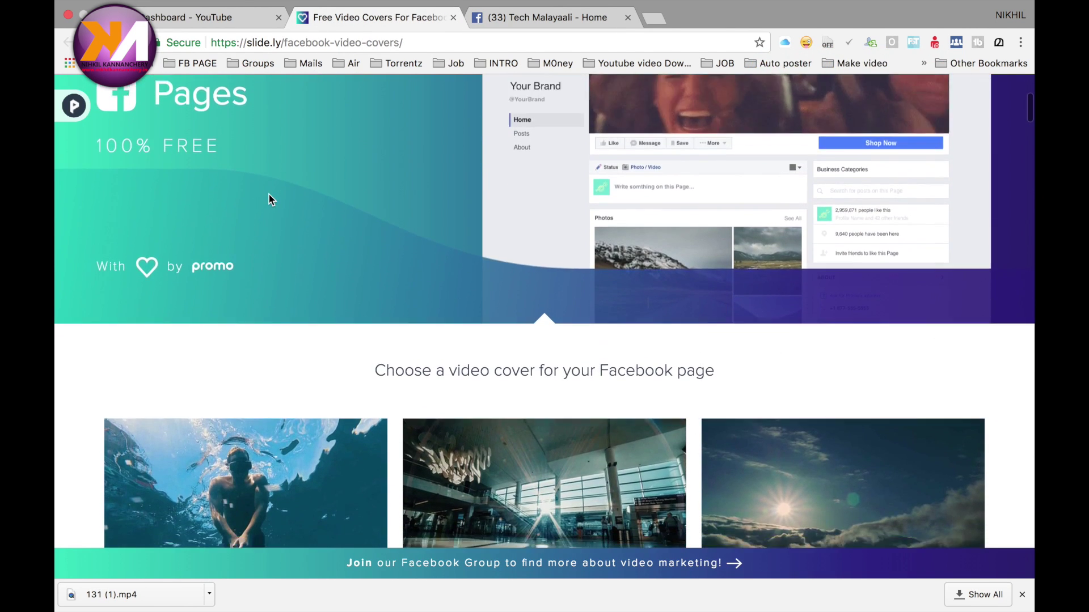
scroll(269, 199, "down", 5)
scroll(395, 279, "down", 5)
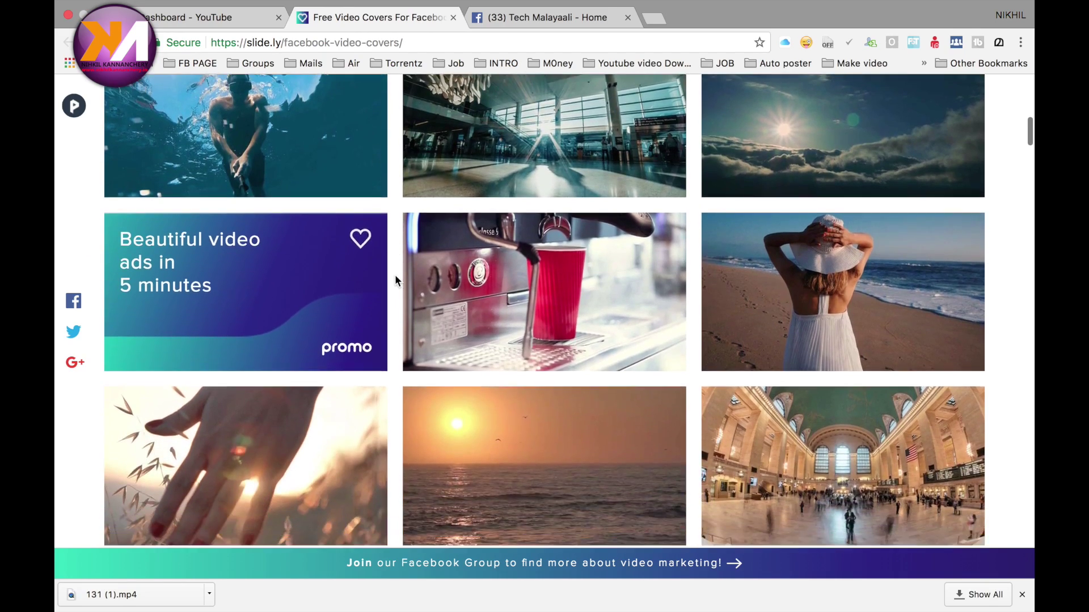
scroll(396, 280, "up", 1)
scroll(395, 274, "down", 4)
scroll(394, 274, "down", 3)
scroll(395, 275, "down", 4)
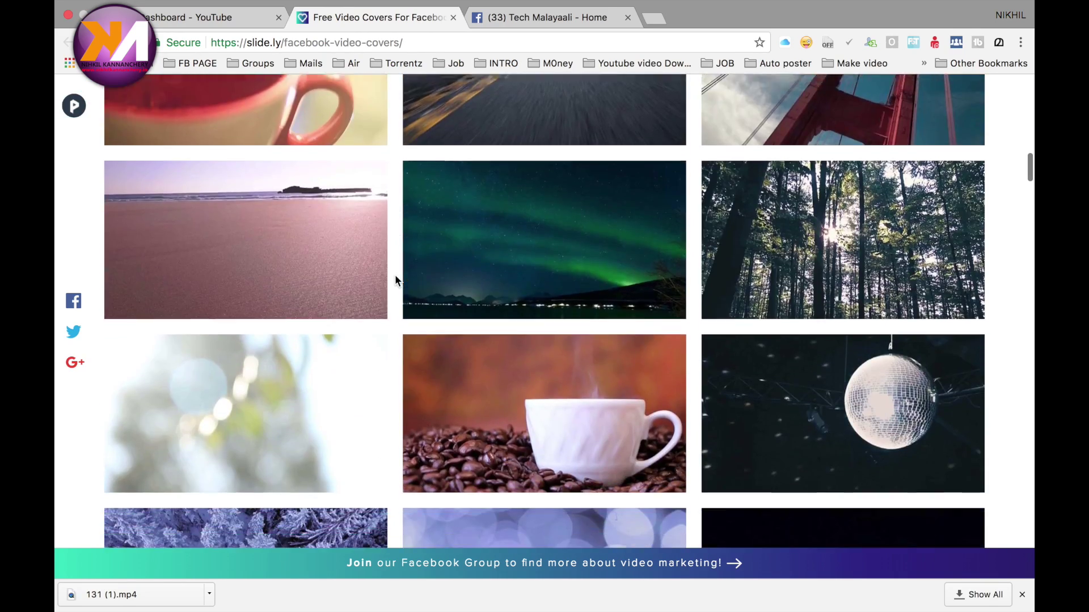
scroll(394, 274, "down", 4)
scroll(395, 274, "down", 2)
scroll(394, 274, "down", 4)
scroll(395, 274, "down", 4)
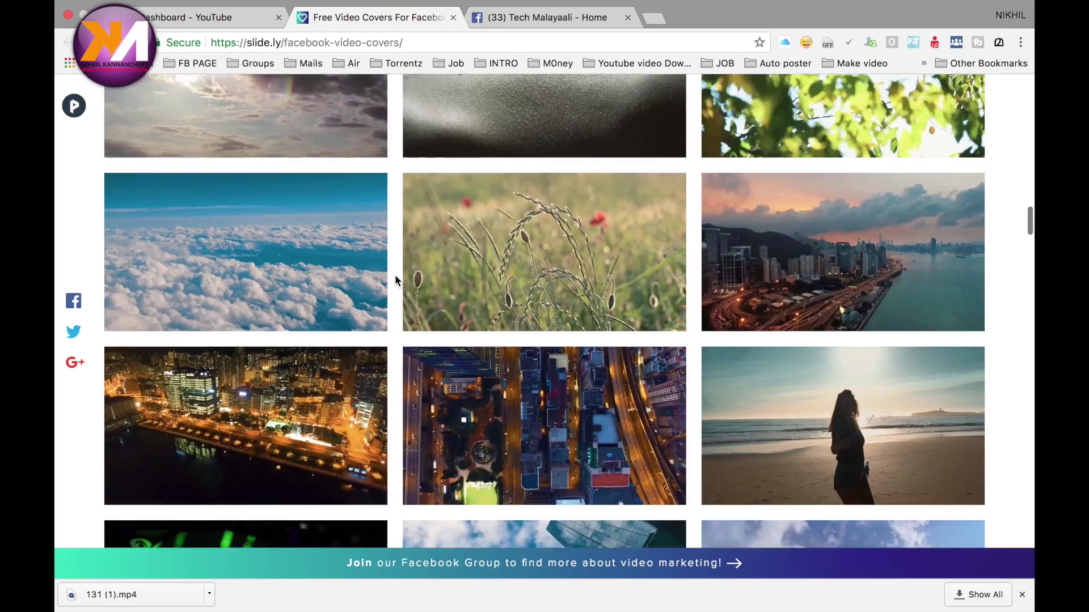
scroll(395, 275, "down", 4)
scroll(394, 274, "down", 4)
scroll(395, 274, "down", 3)
scroll(395, 275, "down", 9)
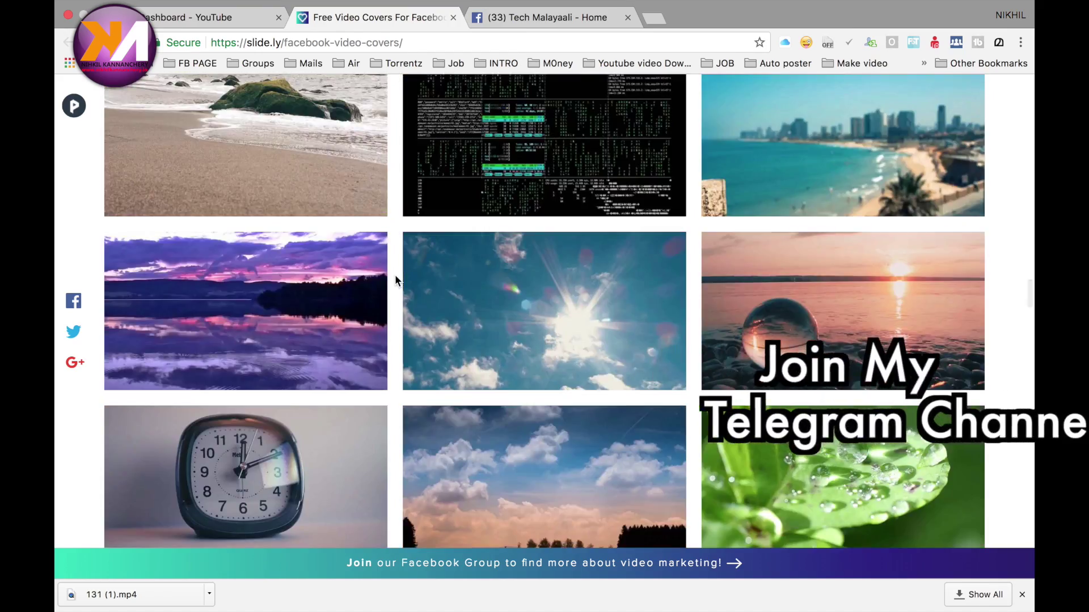
scroll(395, 275, "down", 4)
scroll(394, 274, "down", 2)
scroll(394, 274, "down", 4)
scroll(395, 274, "down", 2)
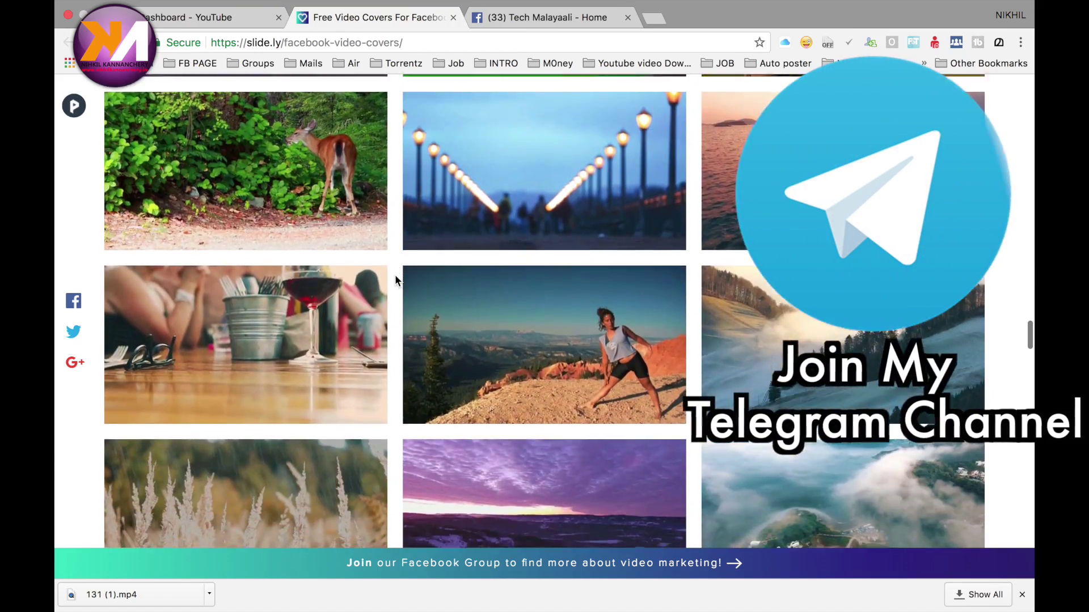
scroll(396, 280, "down", 3)
scroll(396, 281, "down", 2)
scroll(395, 280, "down", 3)
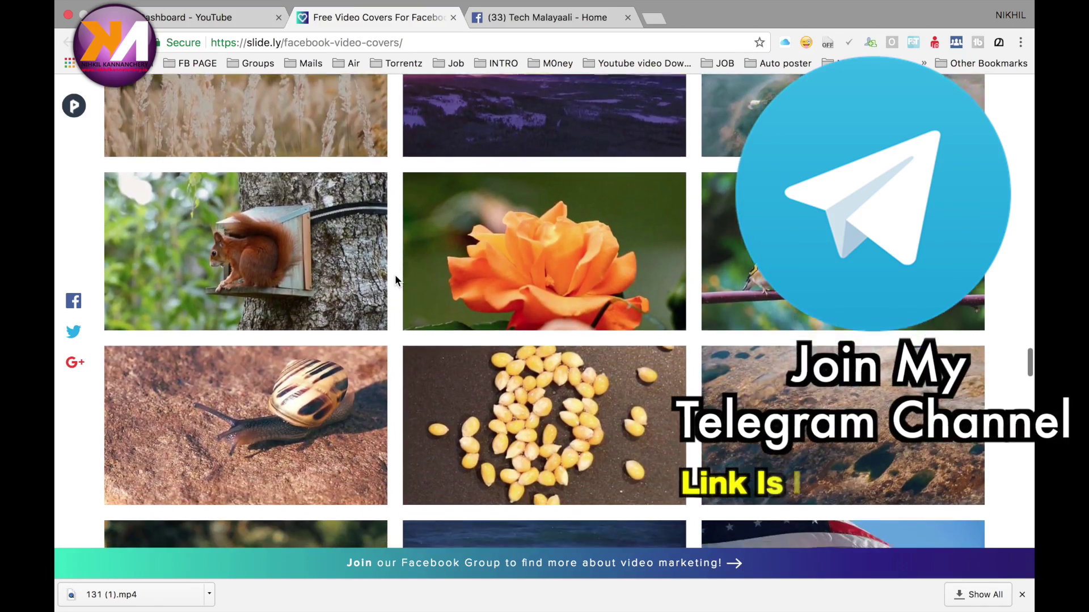
scroll(395, 281, "down", 3)
scroll(394, 275, "down", 2)
scroll(394, 274, "down", 3)
scroll(394, 274, "down", 1)
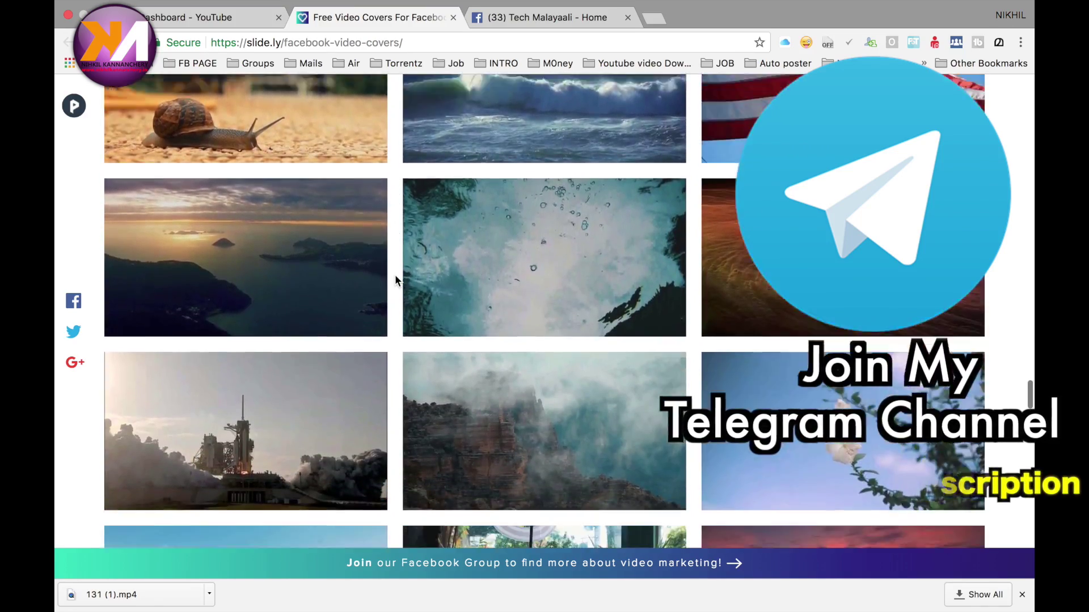
scroll(395, 275, "down", 2)
scroll(394, 274, "down", 1)
scroll(395, 274, "down", 3)
scroll(394, 275, "down", 1)
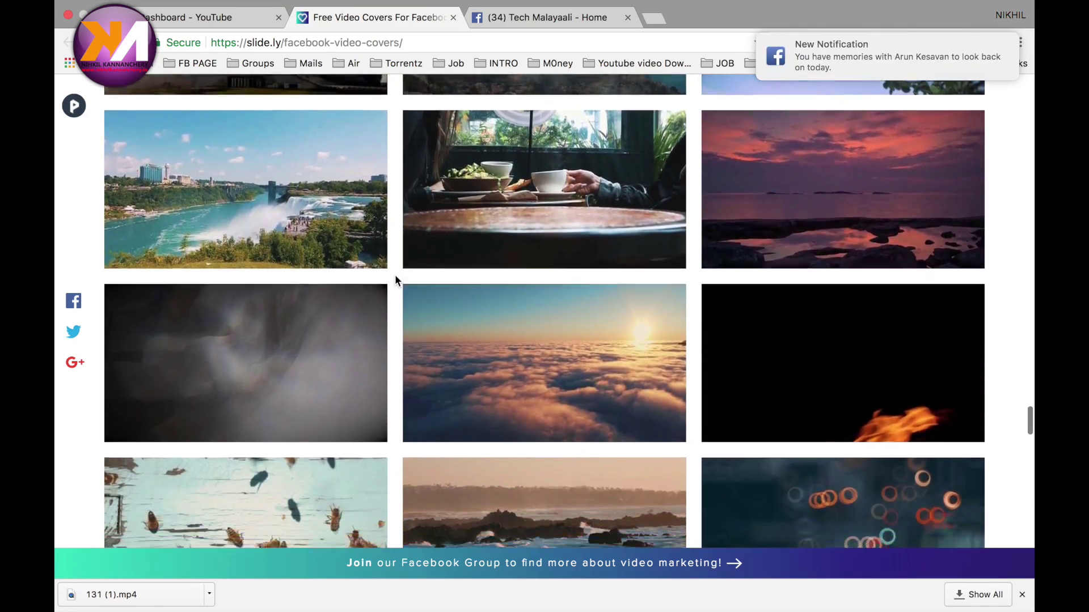
scroll(395, 275, "down", 1)
scroll(394, 274, "down", 4)
scroll(395, 274, "down", 1)
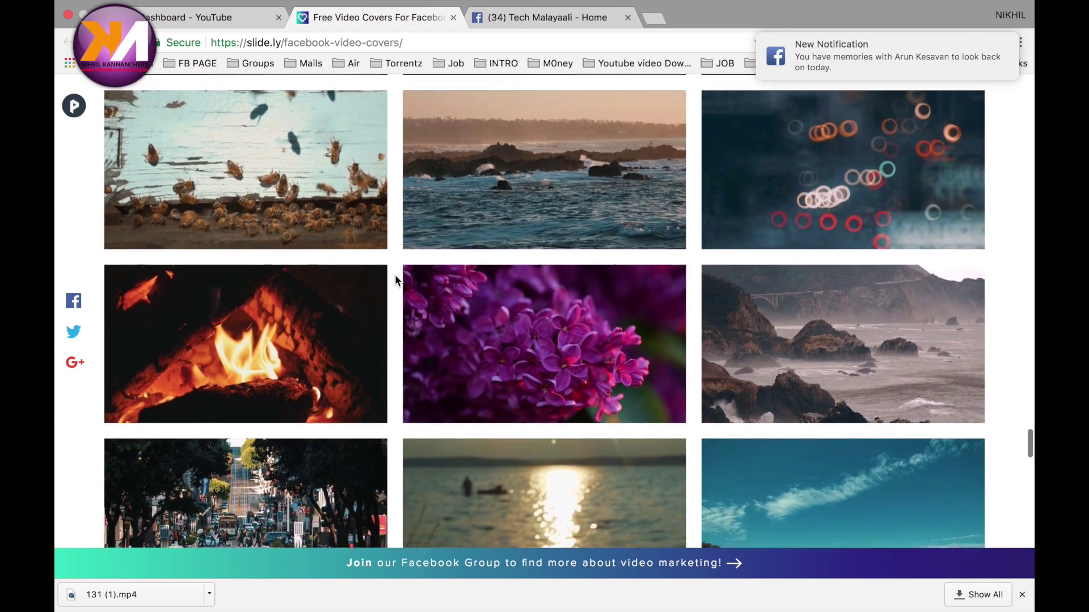
scroll(395, 275, "down", 4)
Step: Preview the sunlit lake and boat cover and download it as 110.mp4
left_click(539, 262)
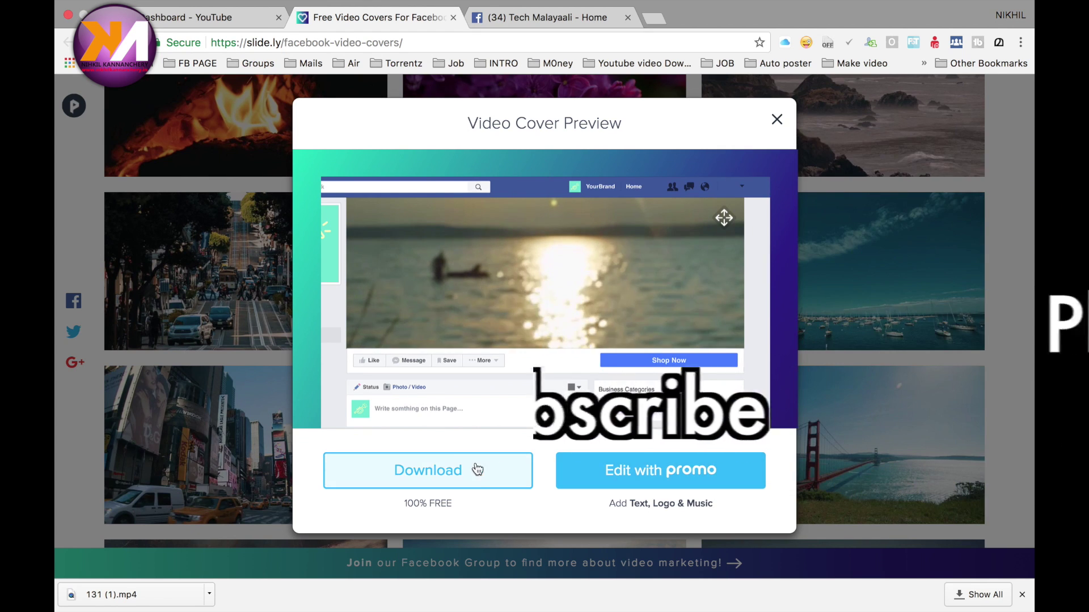
left_click(459, 471)
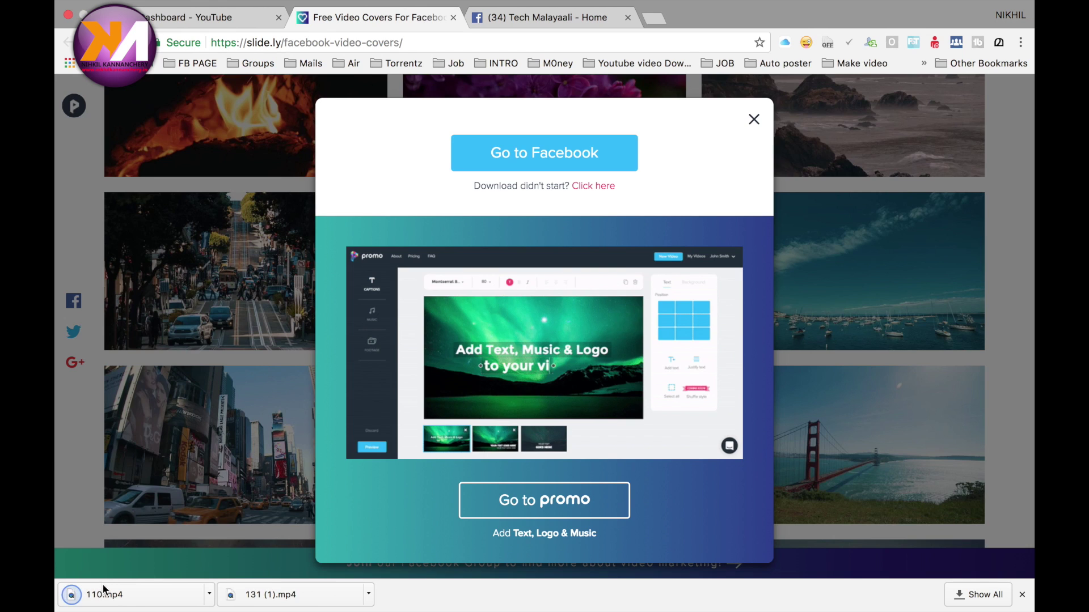
Step: Upload 110.mp4 from Downloads as the Tech Malayaali page's cover video
left_click(525, 24)
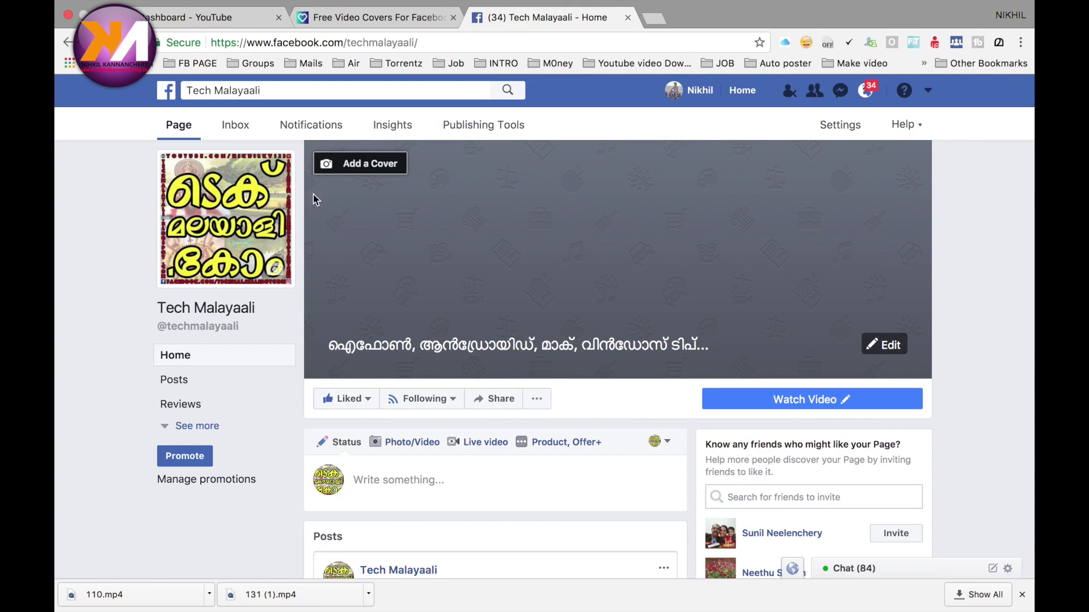
left_click(361, 167)
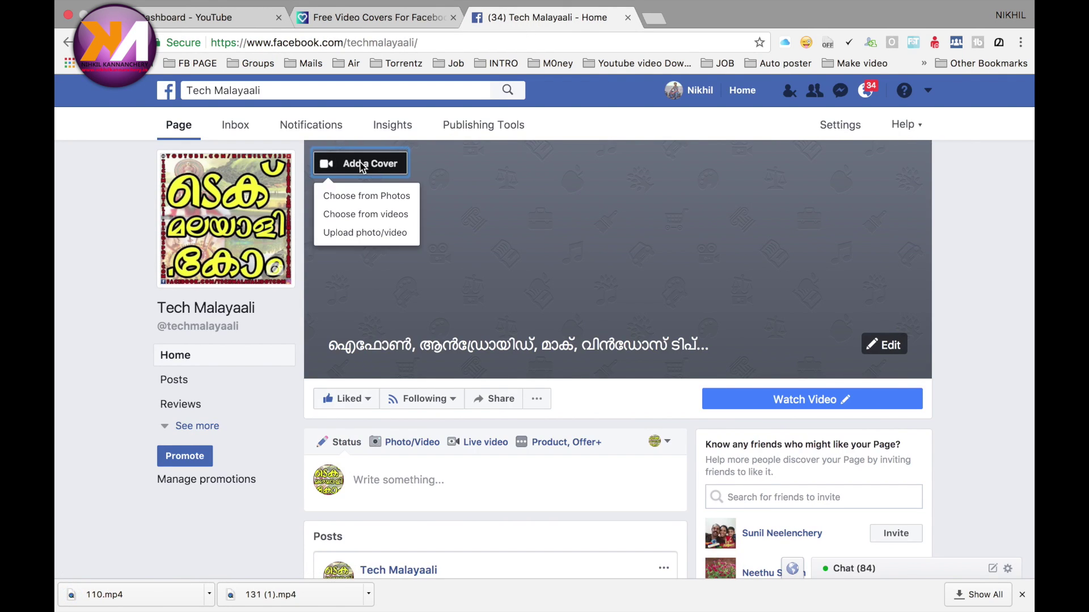
left_click(347, 237)
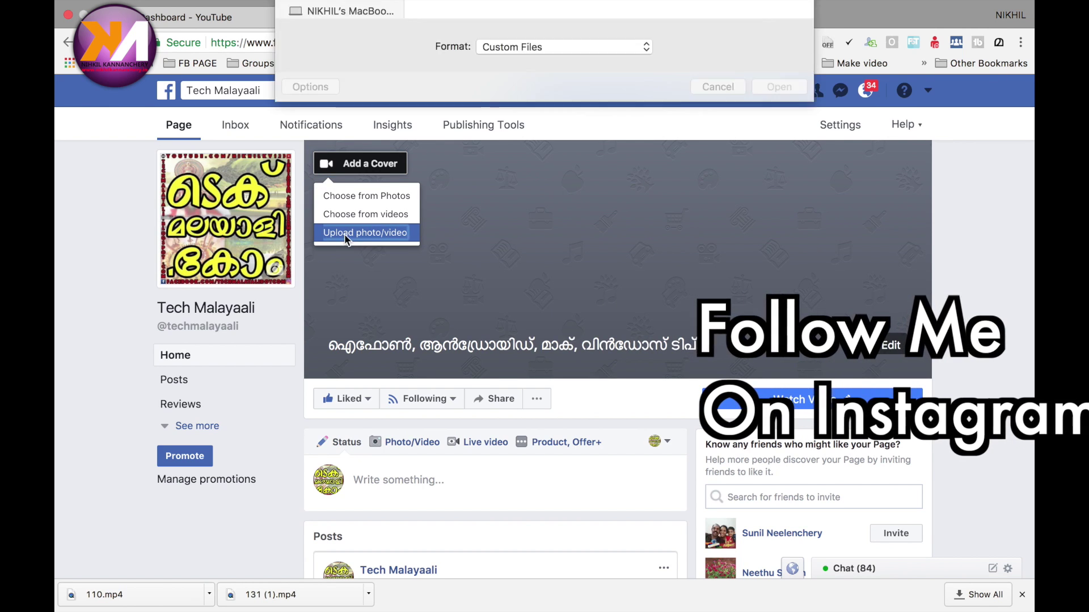
left_click(324, 137)
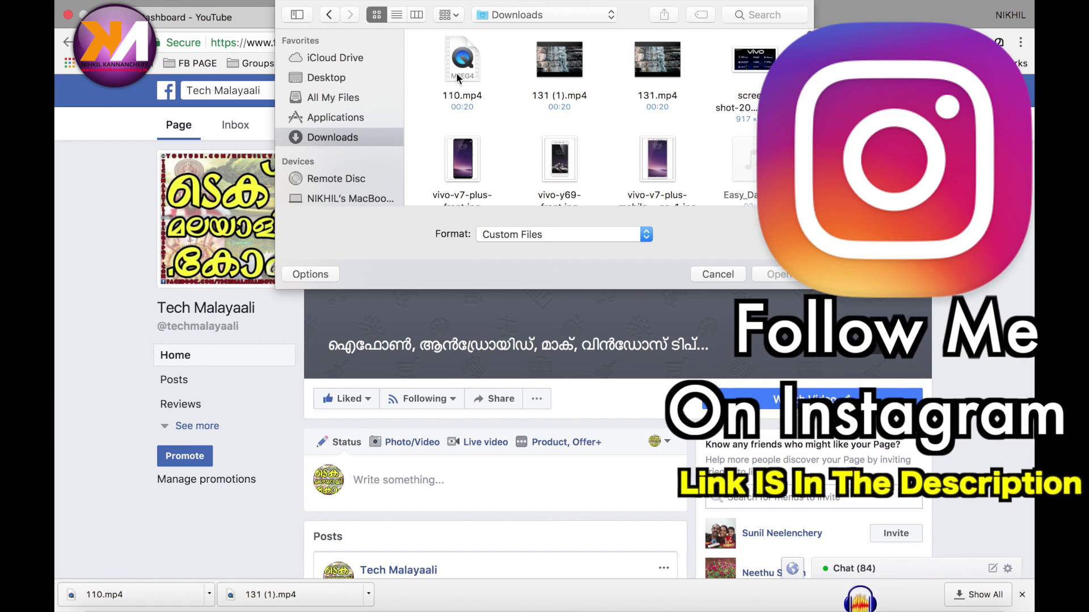
left_click(459, 72)
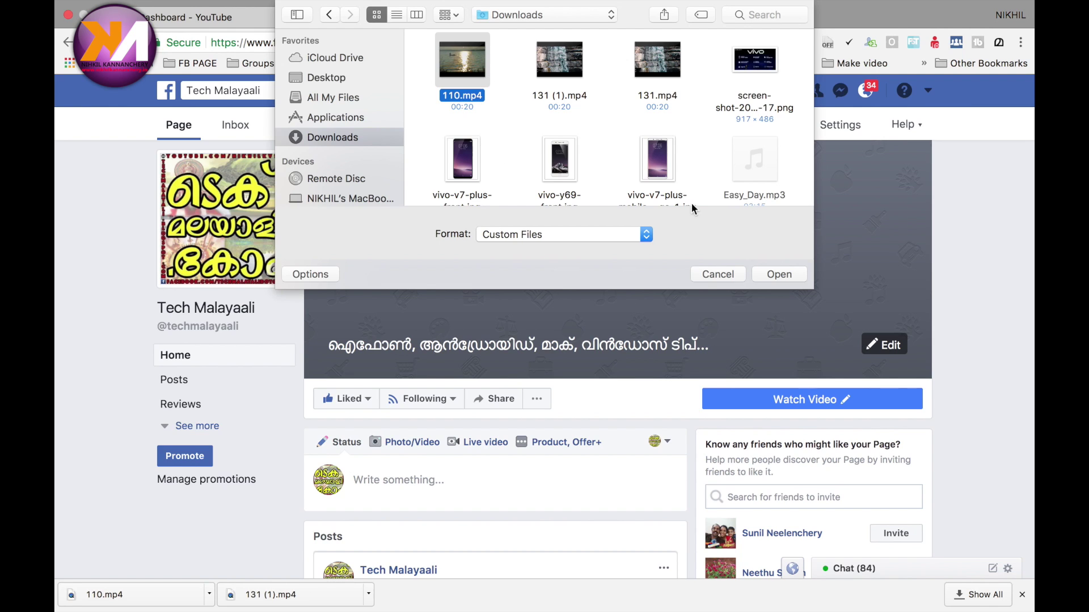
left_click(771, 277)
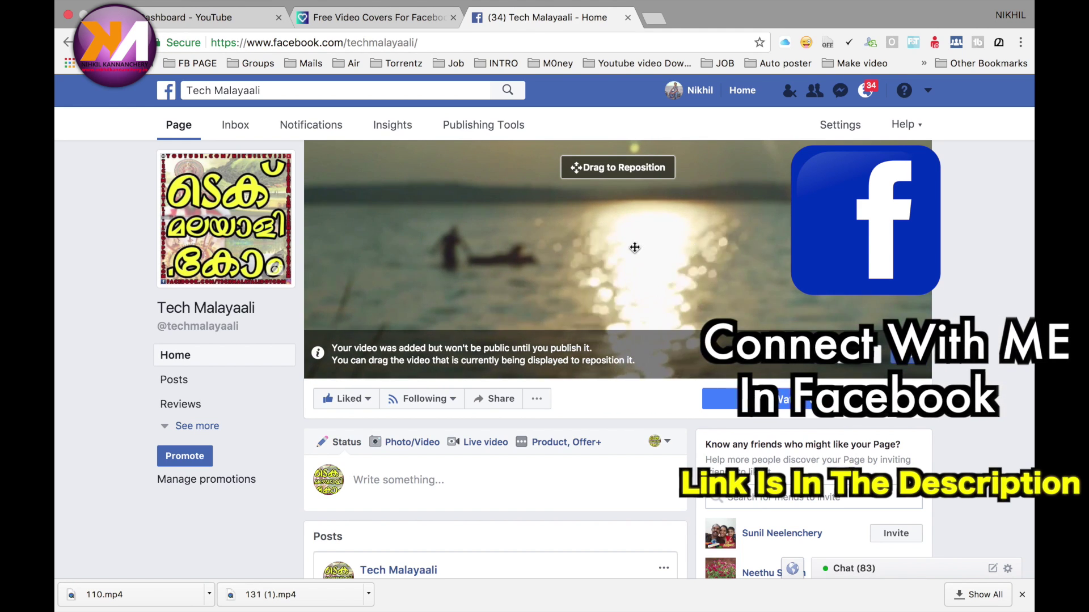
Step: Reposition the lake video slightly lower in the cover frame
double_click(592, 168)
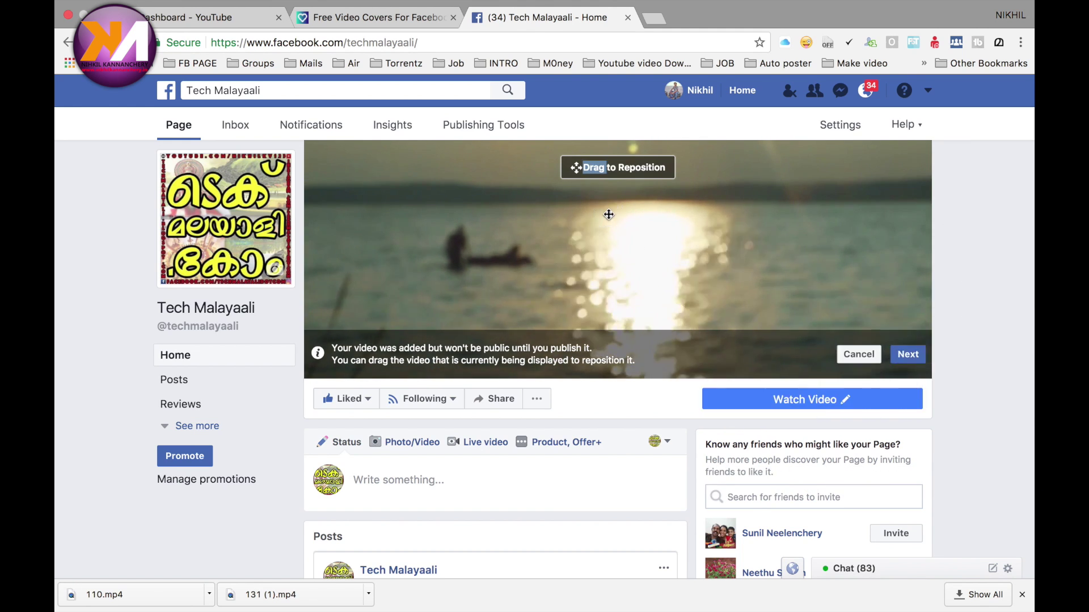
left_click_drag(638, 219, 640, 183)
mouse_move(639, 222)
left_mouse_down()
mouse_move(638, 256)
mouse_move(702, 323)
left_mouse_up()
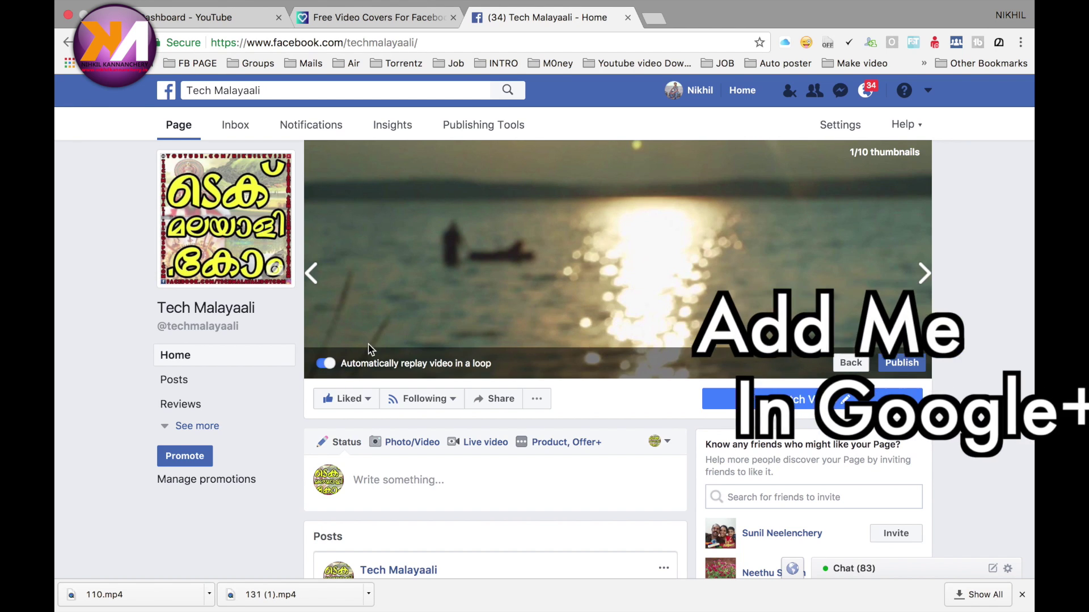
Step: Publish the lake and boat video as the Tech Malayaali page cover
left_click(909, 363)
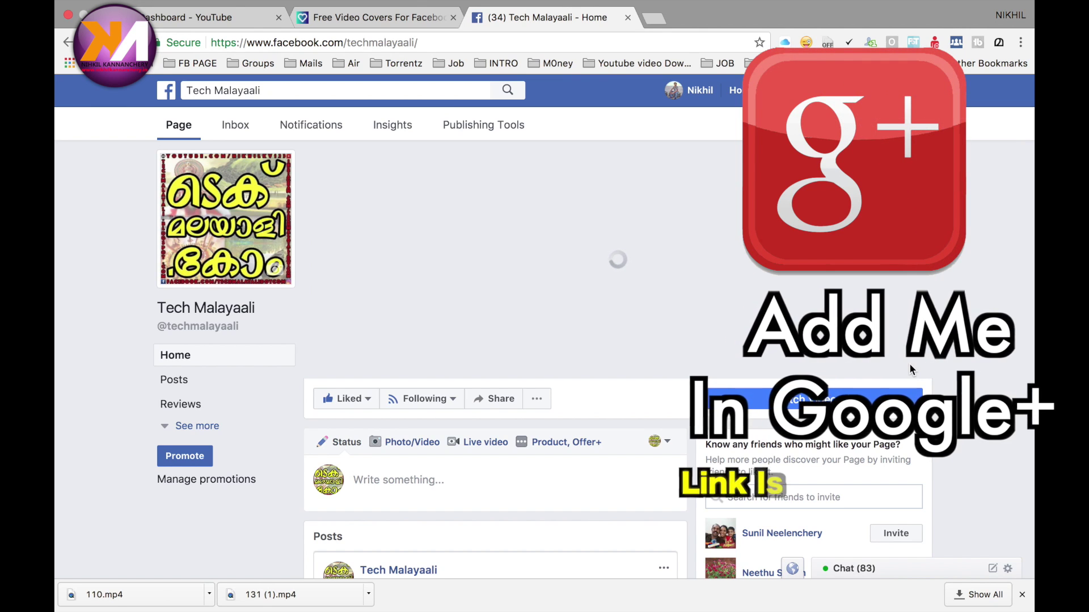